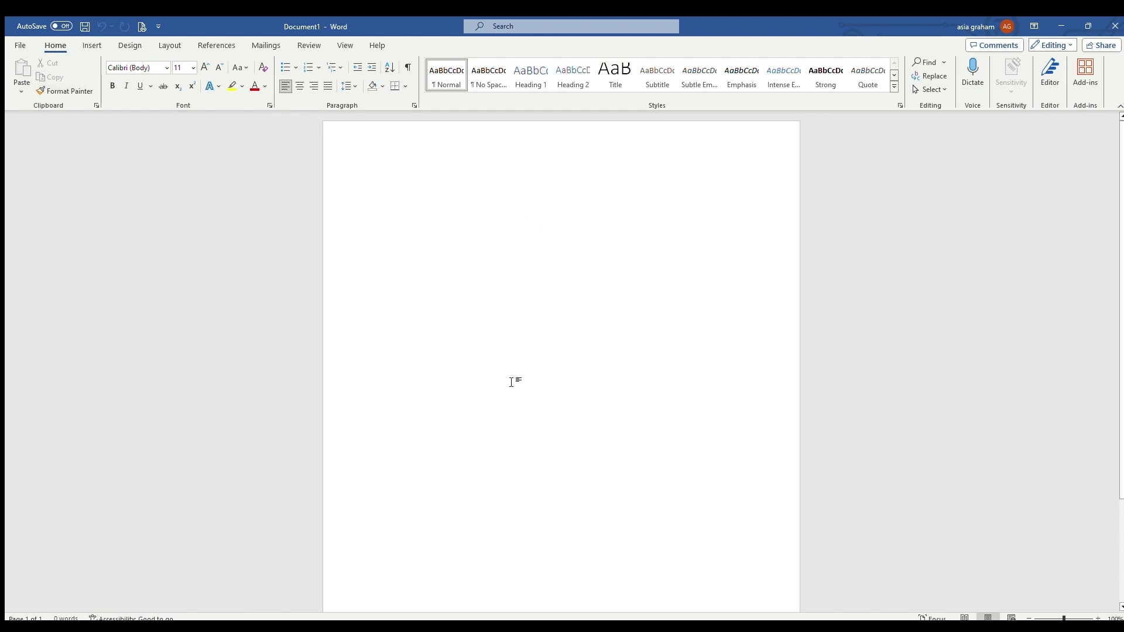
Step: Insert the concert photo of the guitarist into the blank document
{"action": "left_click", "coordinate": [87, 46]}
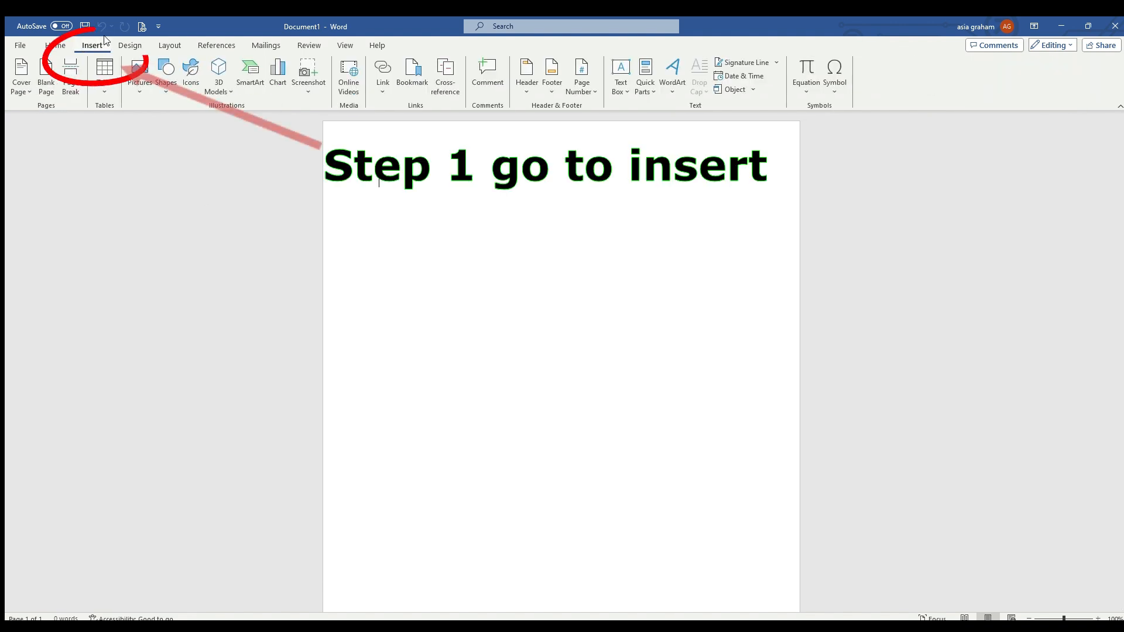
{"action": "left_click", "coordinate": [139, 83]}
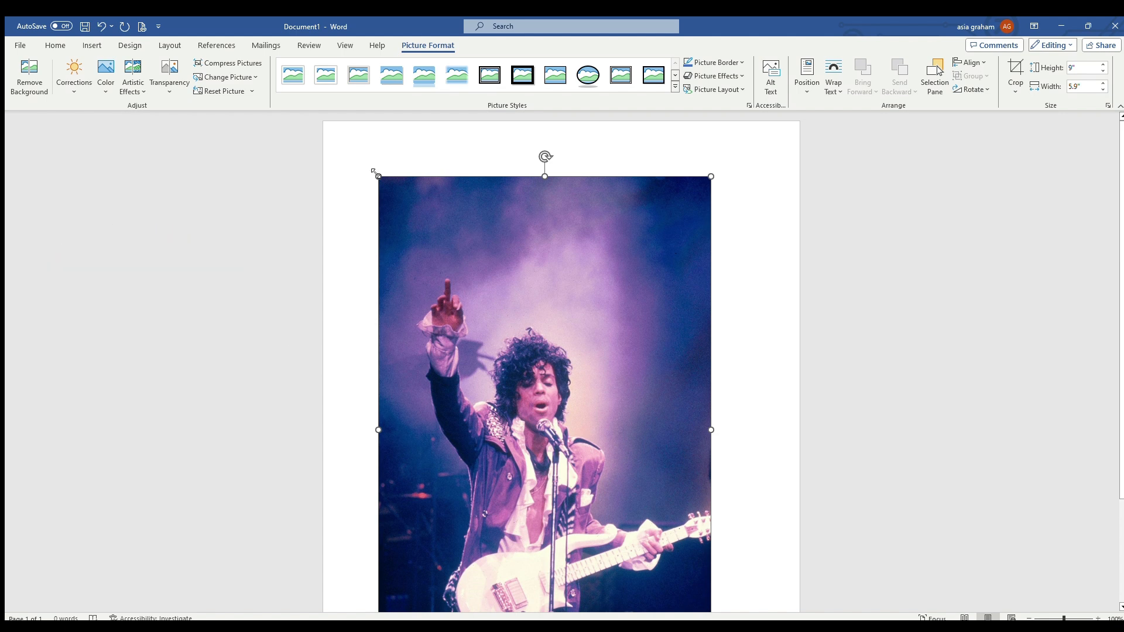
{"action": "scroll", "coordinate": [595, 319], "scroll_direction": "down", "scroll_amount": 3}
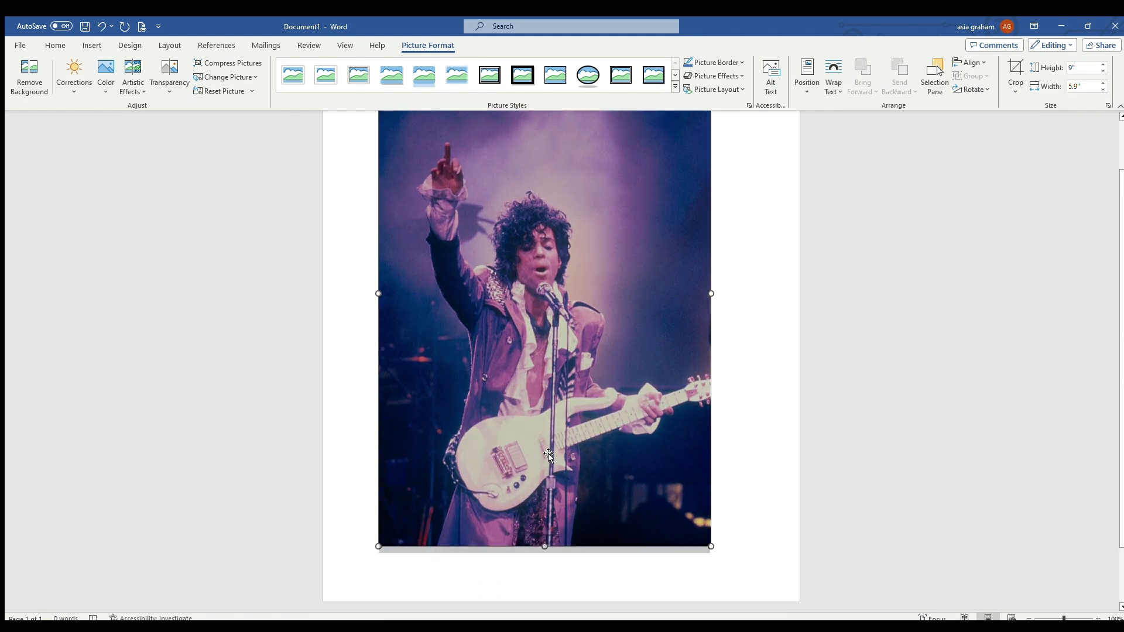
{"action": "scroll", "coordinate": [548, 453], "scroll_direction": "up", "scroll_amount": 3}
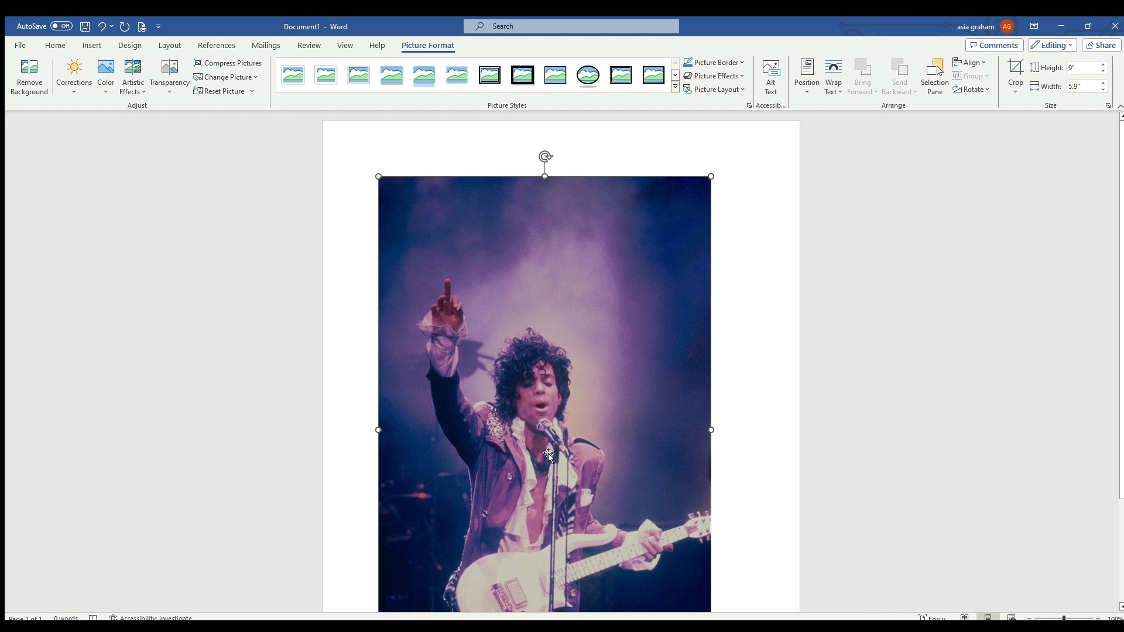
Step: Size the concert photo to 10" high by 8" wide and position it in the middle center with text wrapping
{"action": "scroll", "coordinate": [548, 454], "scroll_direction": "down", "scroll_amount": 1}
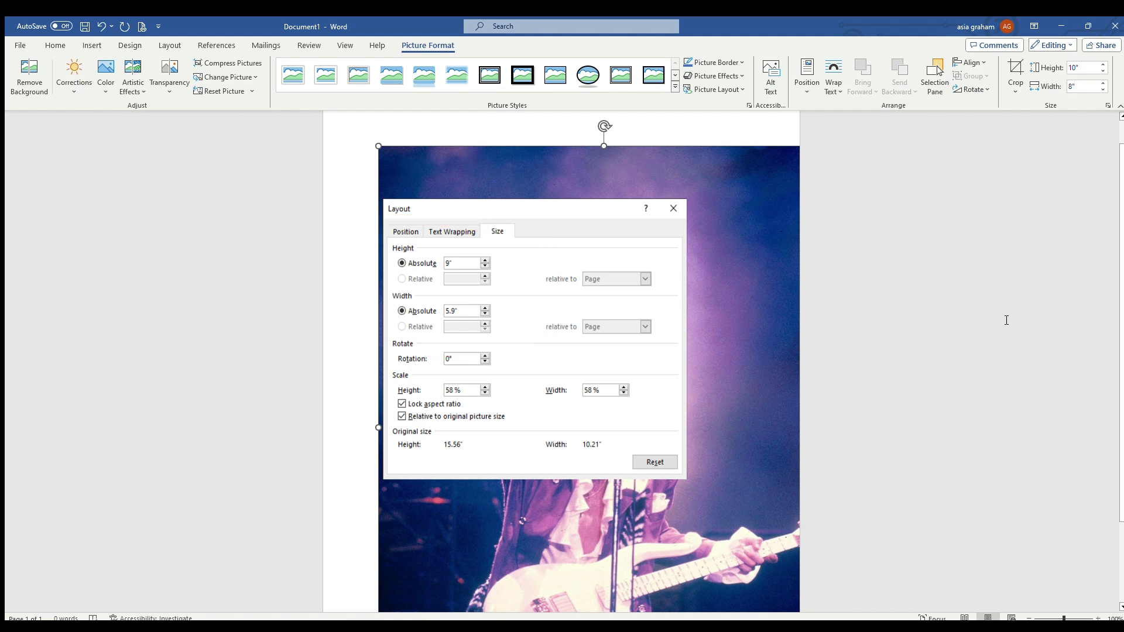
{"action": "left_click", "coordinate": [806, 71]}
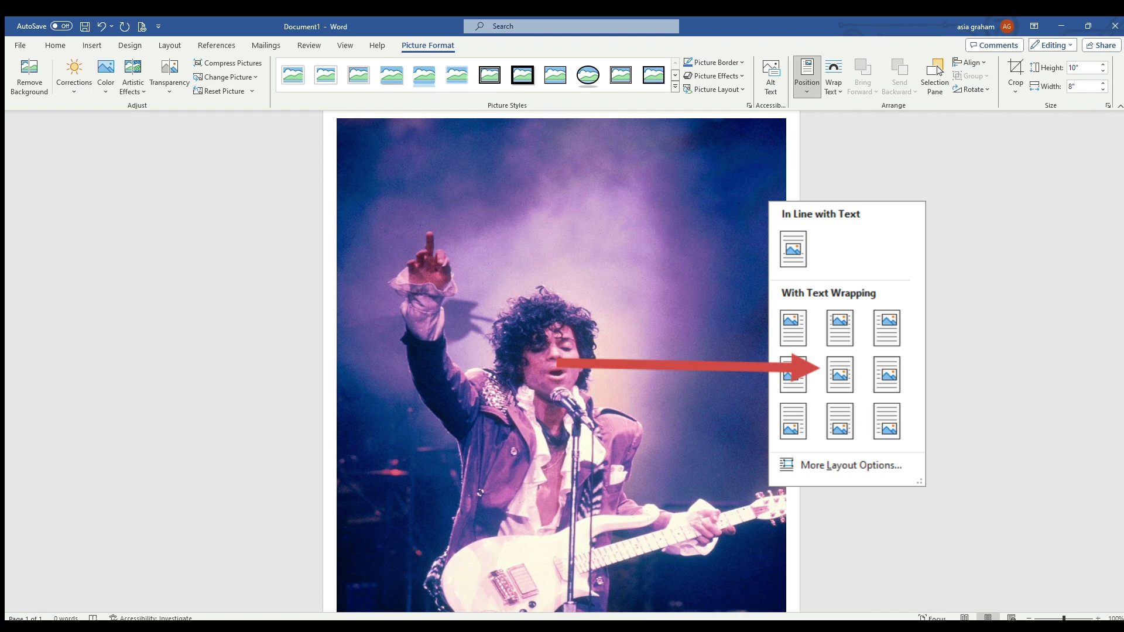
{"action": "left_click", "coordinate": [420, 339]}
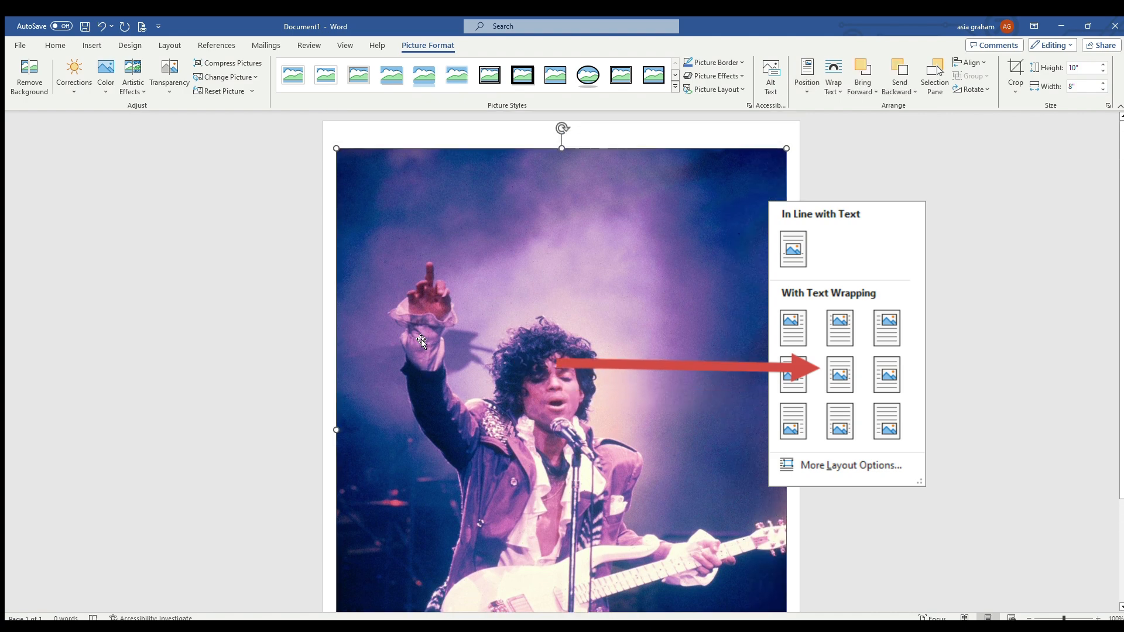
{"action": "scroll", "coordinate": [421, 339], "scroll_direction": "down", "scroll_amount": 3}
{"action": "scroll", "coordinate": [420, 339], "scroll_direction": "up", "scroll_amount": 3}
Step: Stretch the concert photo toward the page edges to about 10.5" high and 8.23" wide
{"action": "left_click_drag", "start_coordinate": [336, 149], "coordinate": [334, 133]}
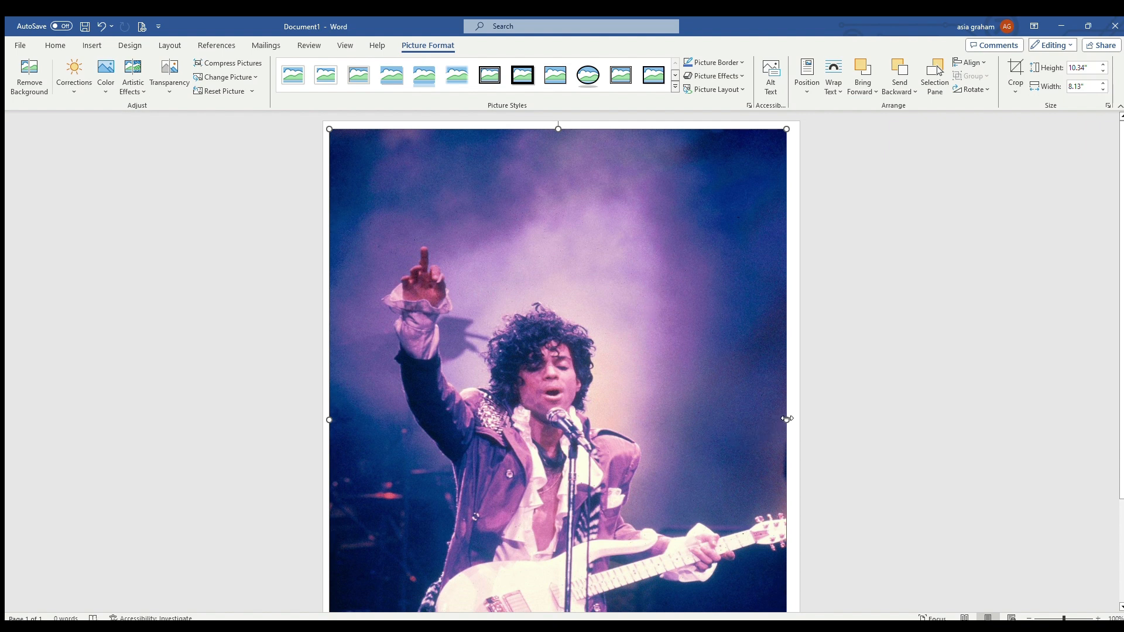
{"action": "left_click_drag", "start_coordinate": [788, 419], "coordinate": [794, 419]}
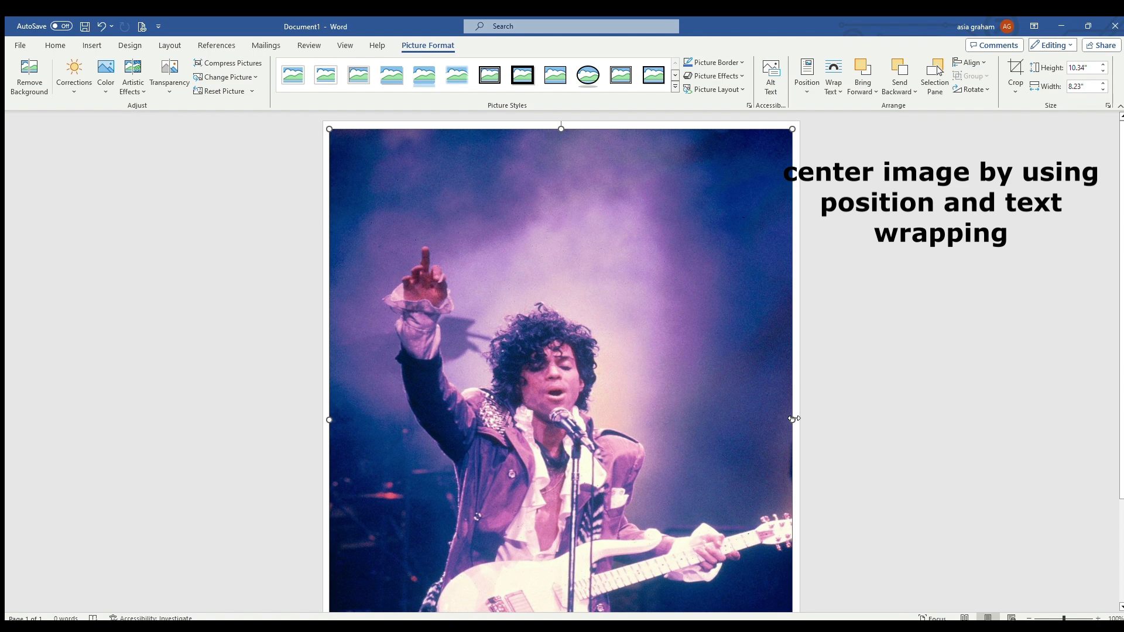
{"action": "scroll", "coordinate": [794, 419], "scroll_direction": "down", "scroll_amount": 3}
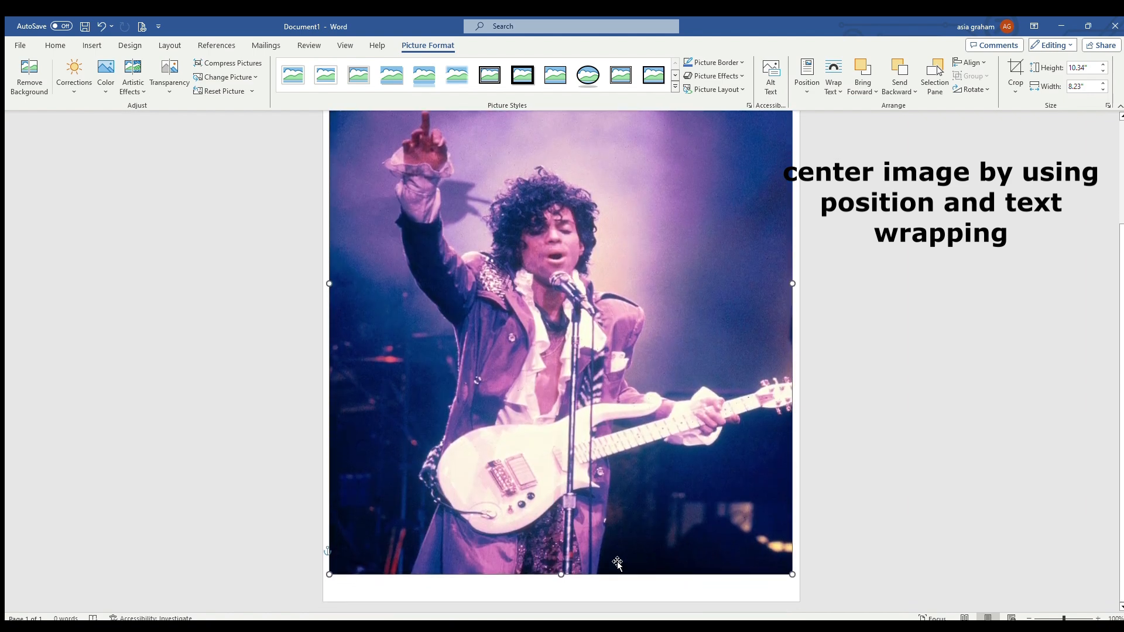
{"action": "left_click_drag", "start_coordinate": [557, 577], "coordinate": [560, 585]}
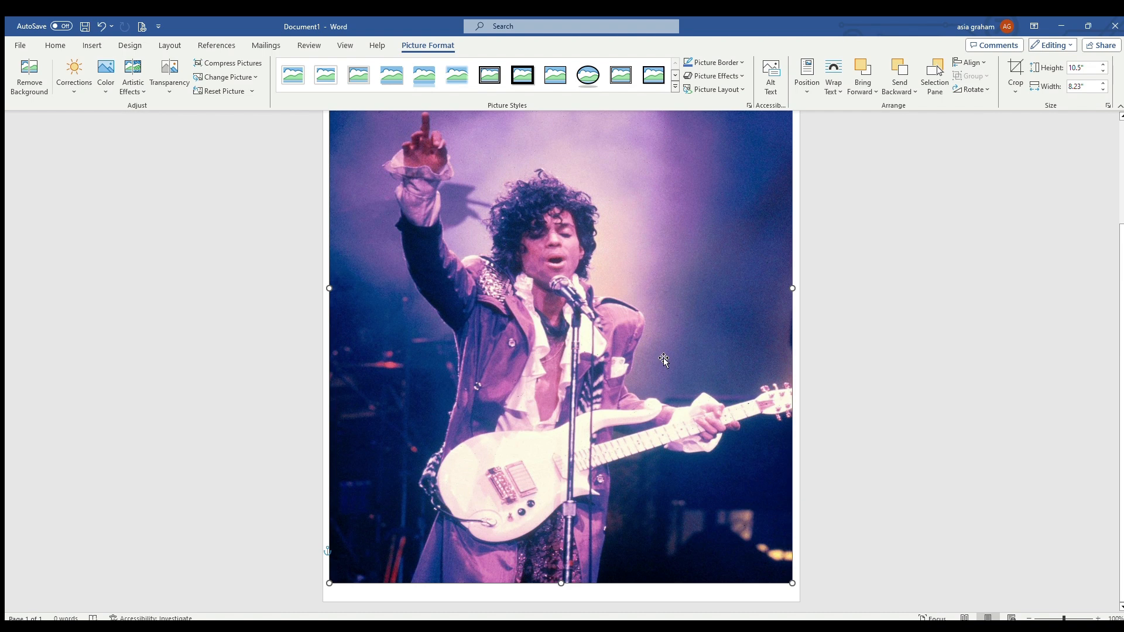
{"action": "scroll", "coordinate": [664, 359], "scroll_direction": "up", "scroll_amount": 3}
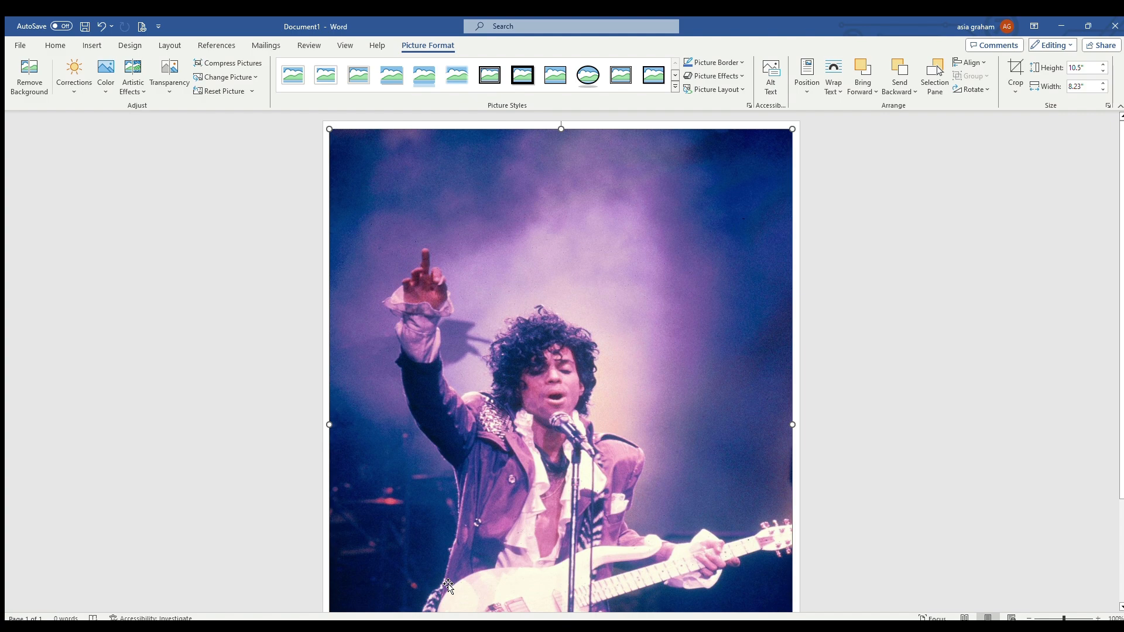
Step: Delete the concert photo and insert the teacher-themed graphic in its place
{"action": "key", "text": "Delete"}
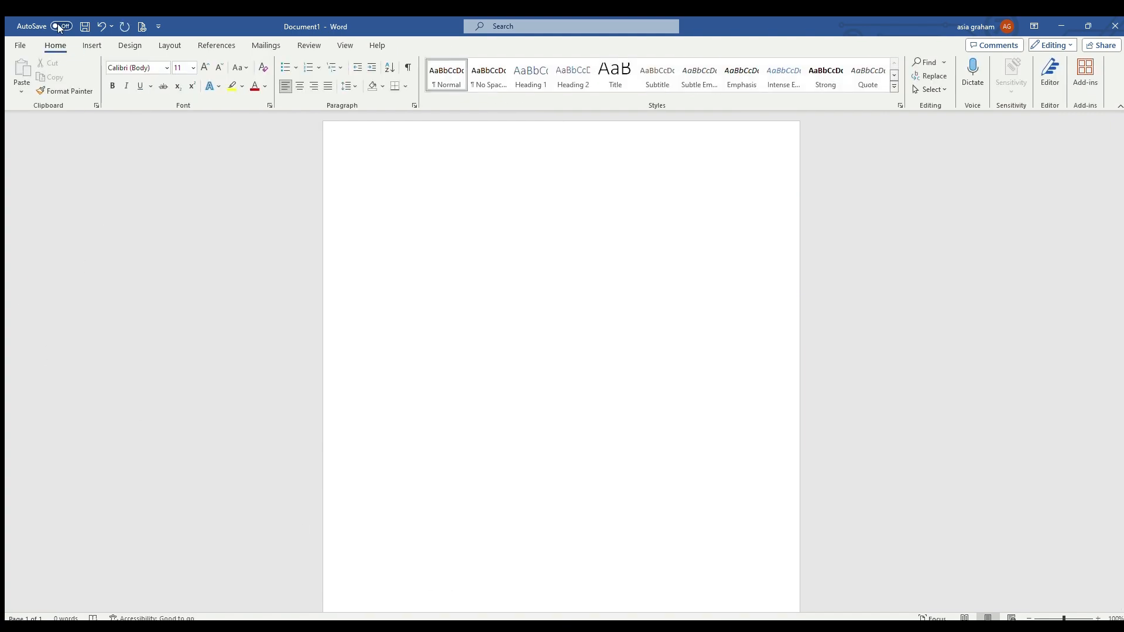
{"action": "left_click", "coordinate": [92, 46]}
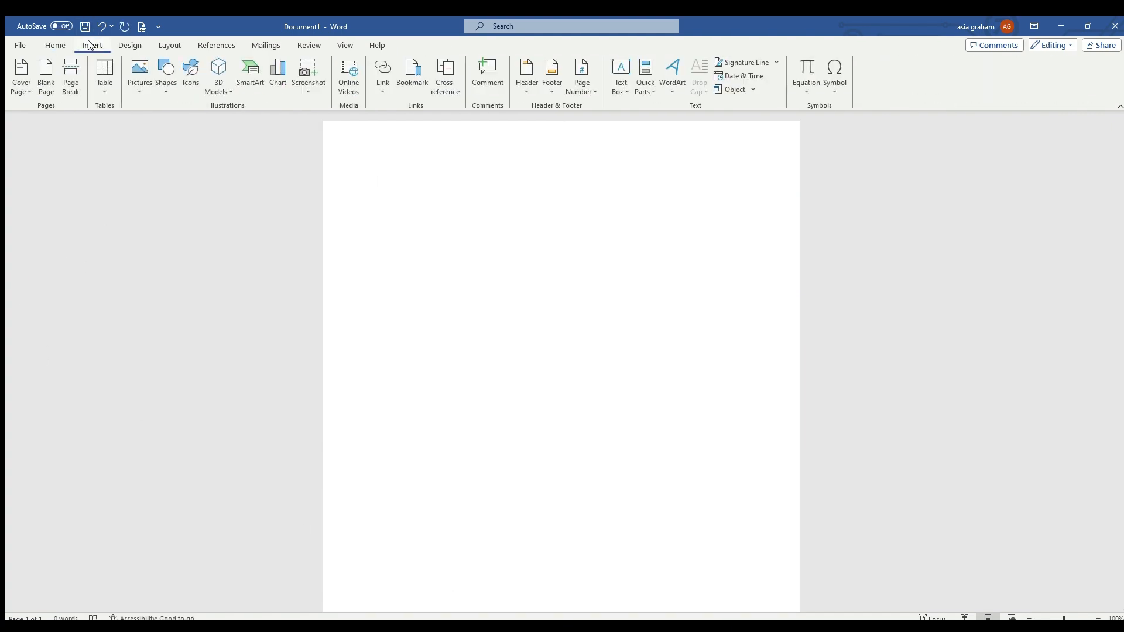
{"action": "left_click", "coordinate": [139, 75]}
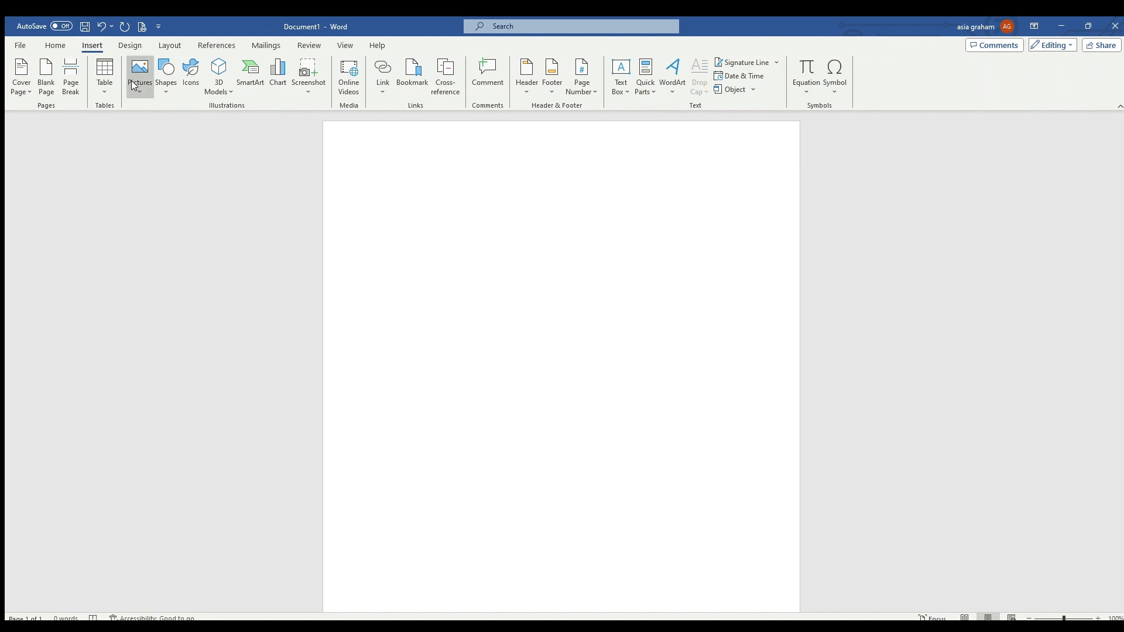
{"action": "left_click", "coordinate": [142, 127]}
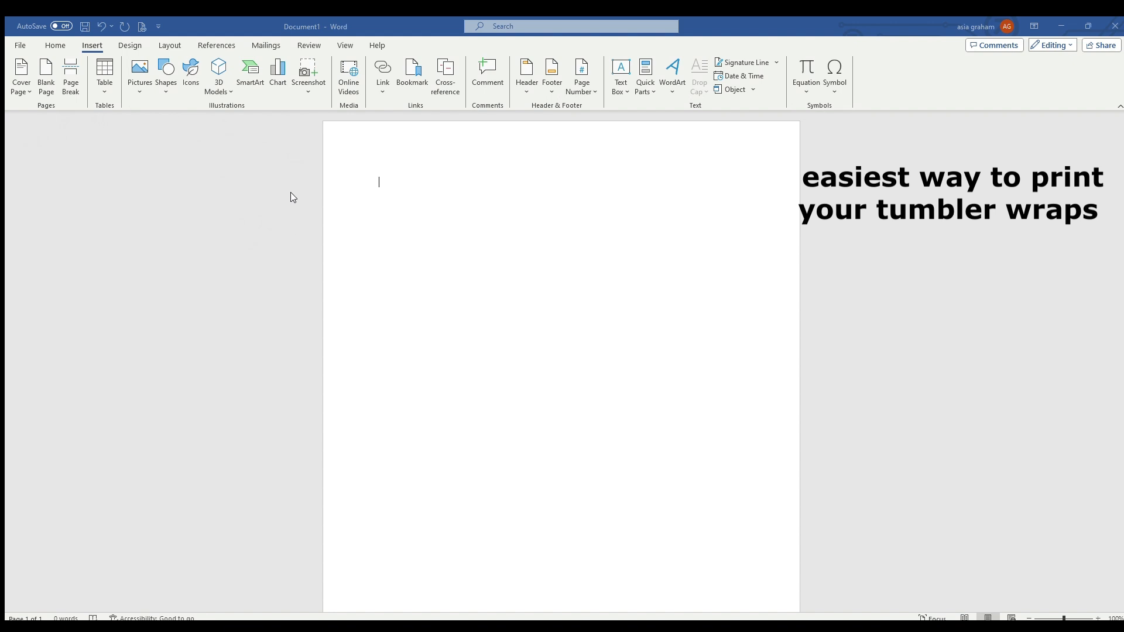
{"action": "left_click", "coordinate": [242, 139]}
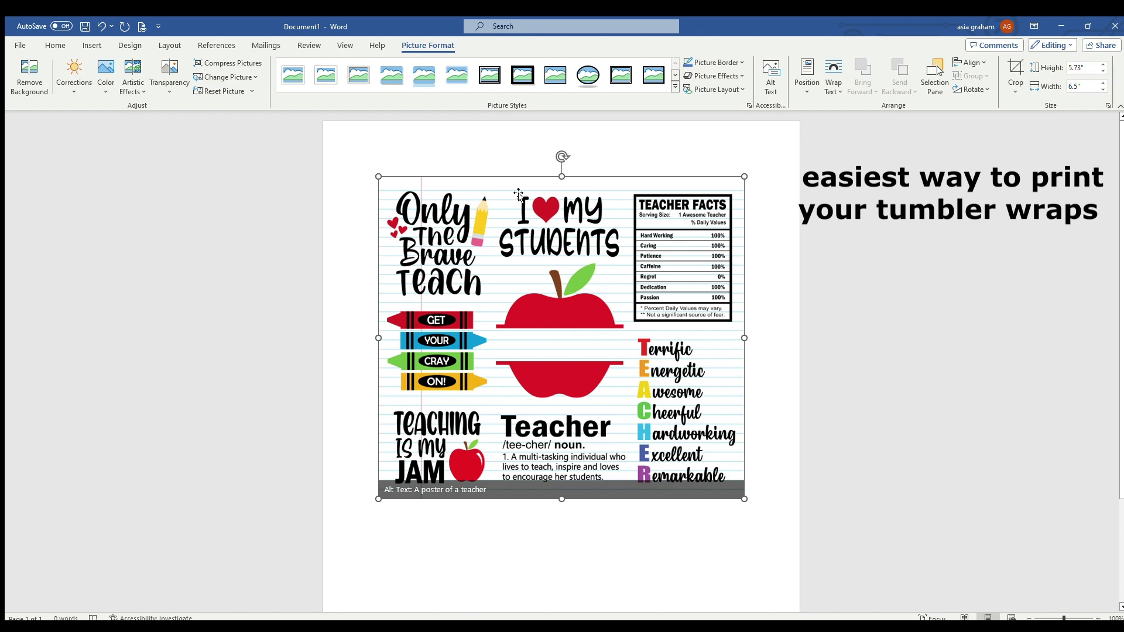
Step: Rotate the teacher graphic 90° clockwise
{"action": "left_click_drag", "start_coordinate": [562, 156], "coordinate": [726, 360]}
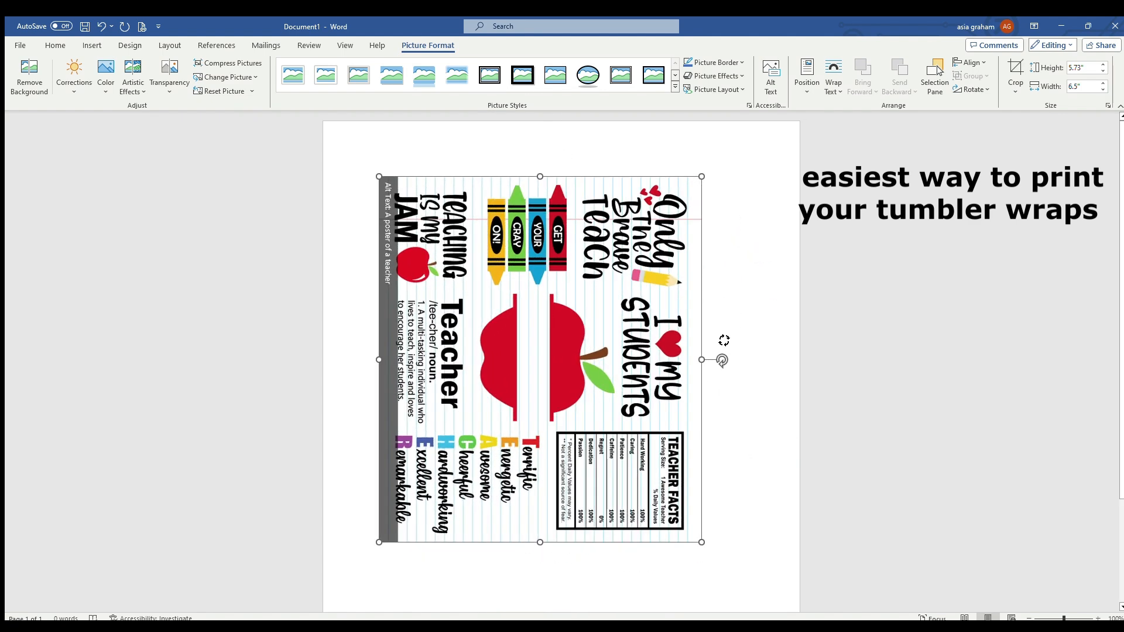
{"action": "scroll", "coordinate": [603, 368], "scroll_direction": "down", "scroll_amount": 2}
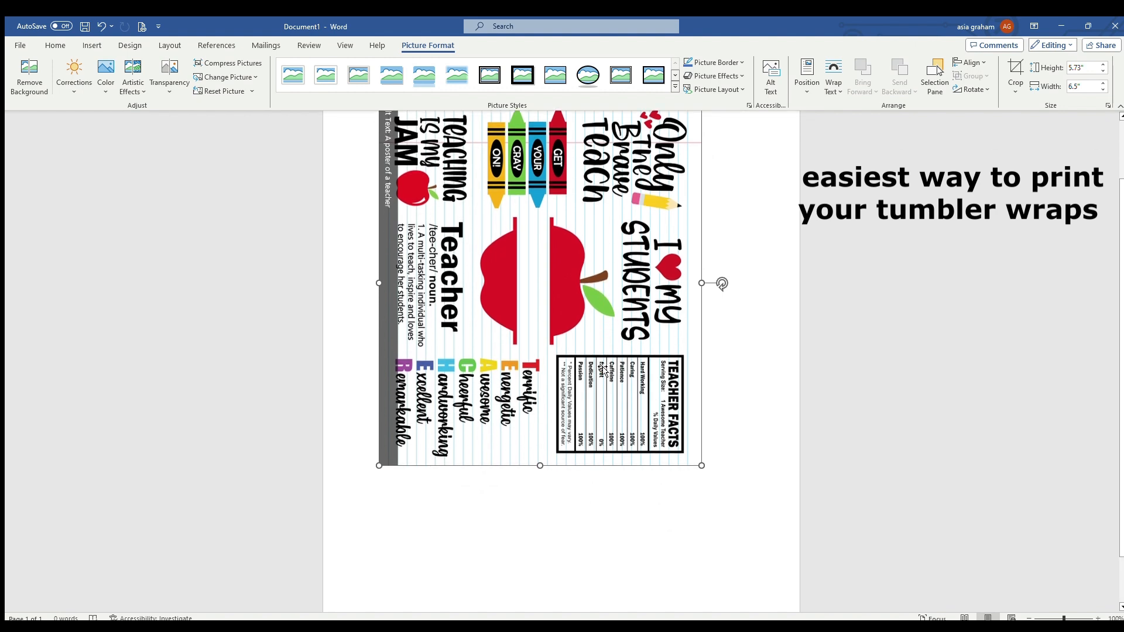
{"action": "scroll", "coordinate": [603, 368], "scroll_direction": "up", "scroll_amount": 2}
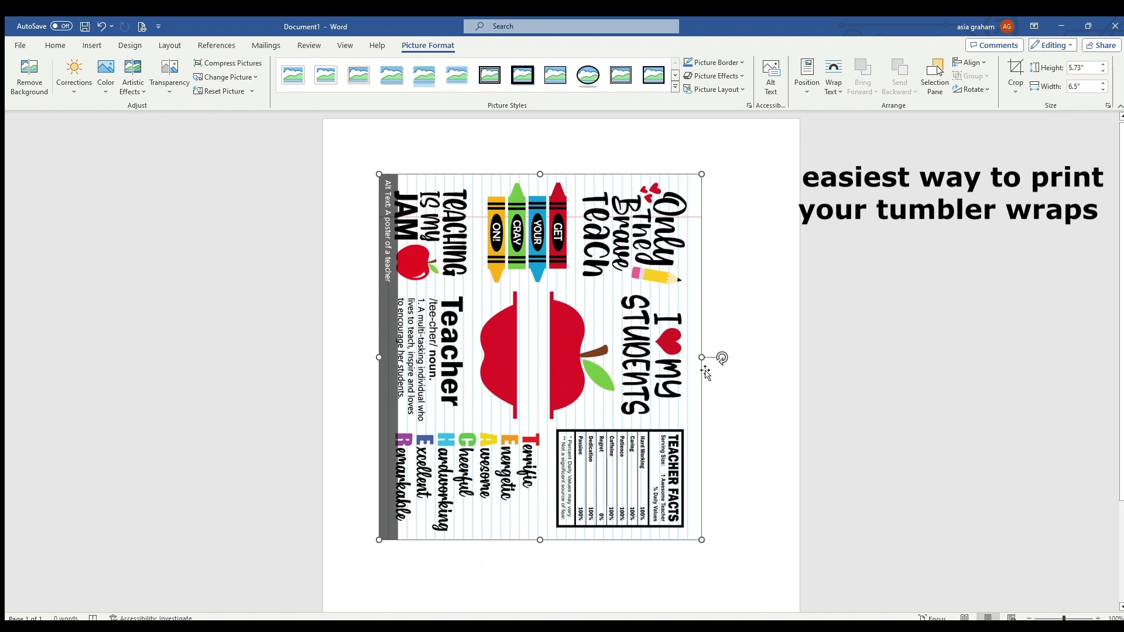
Step: Set the teacher graphic to 8.1" high and 9.2" wide, and center it on the page with text wrapping
{"action": "left_click", "coordinate": [1108, 105]}
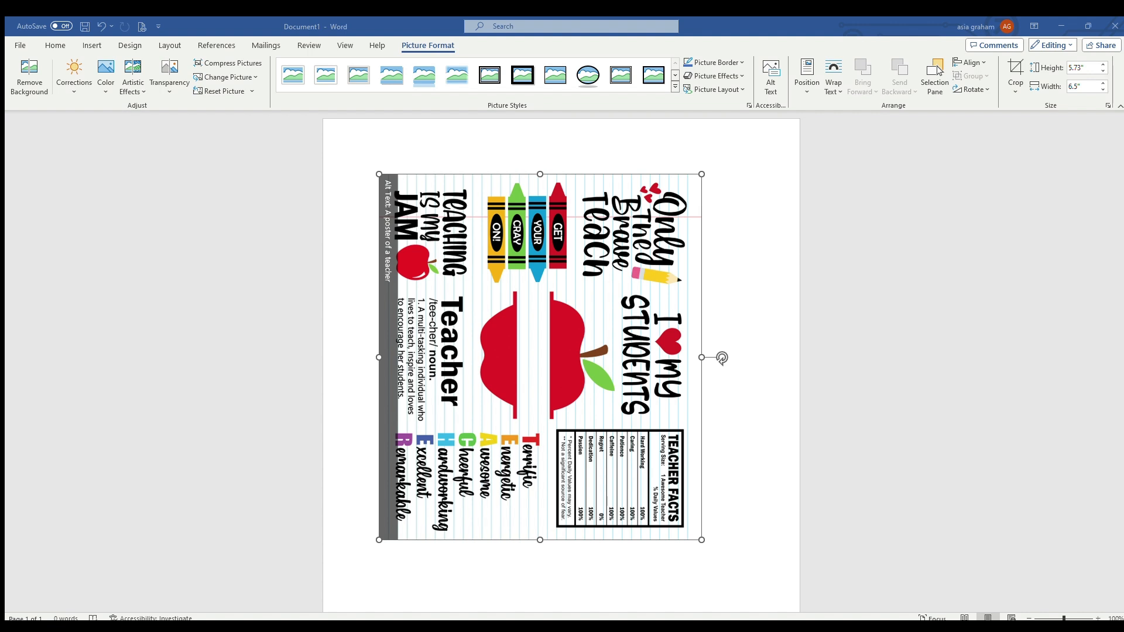
{"action": "key", "text": "ctrl+z"}
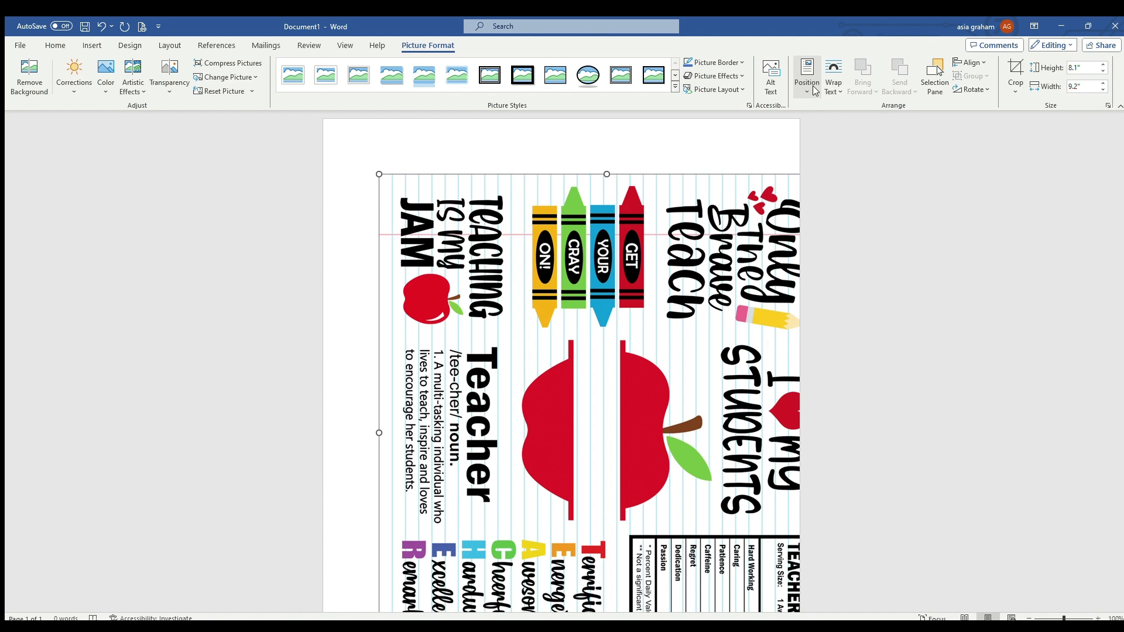
{"action": "left_click", "coordinate": [838, 212]}
Step: Check how the rotated teacher graphic sits on the page from its top edge to its bottom edge
{"action": "scroll", "coordinate": [630, 328], "scroll_direction": "down", "scroll_amount": 5}
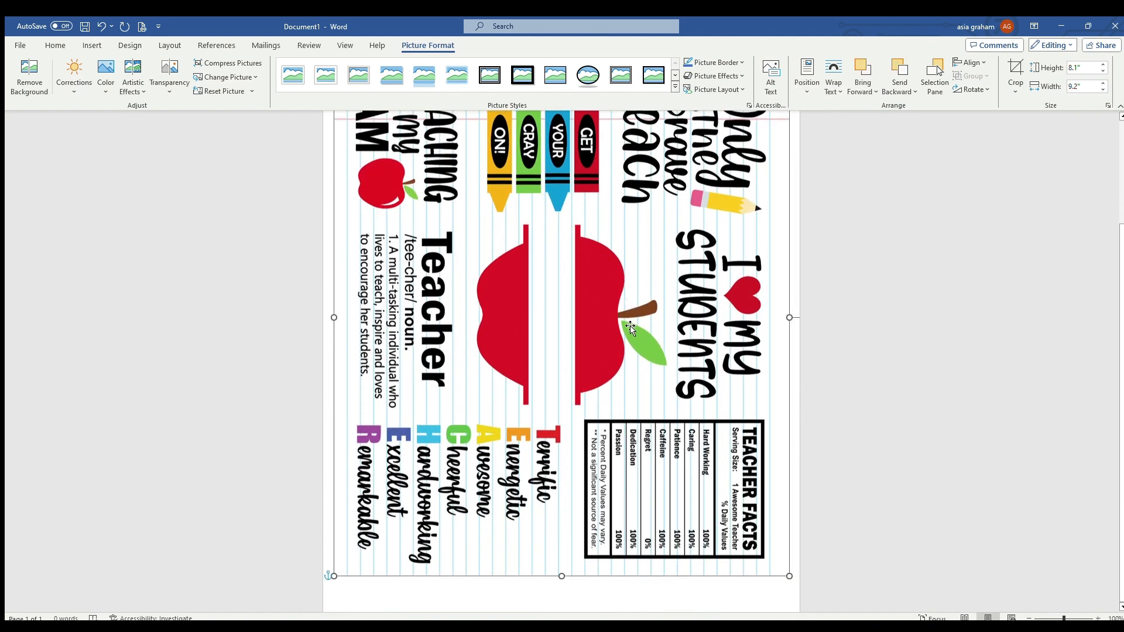
{"action": "scroll", "coordinate": [631, 328], "scroll_direction": "up", "scroll_amount": 5}
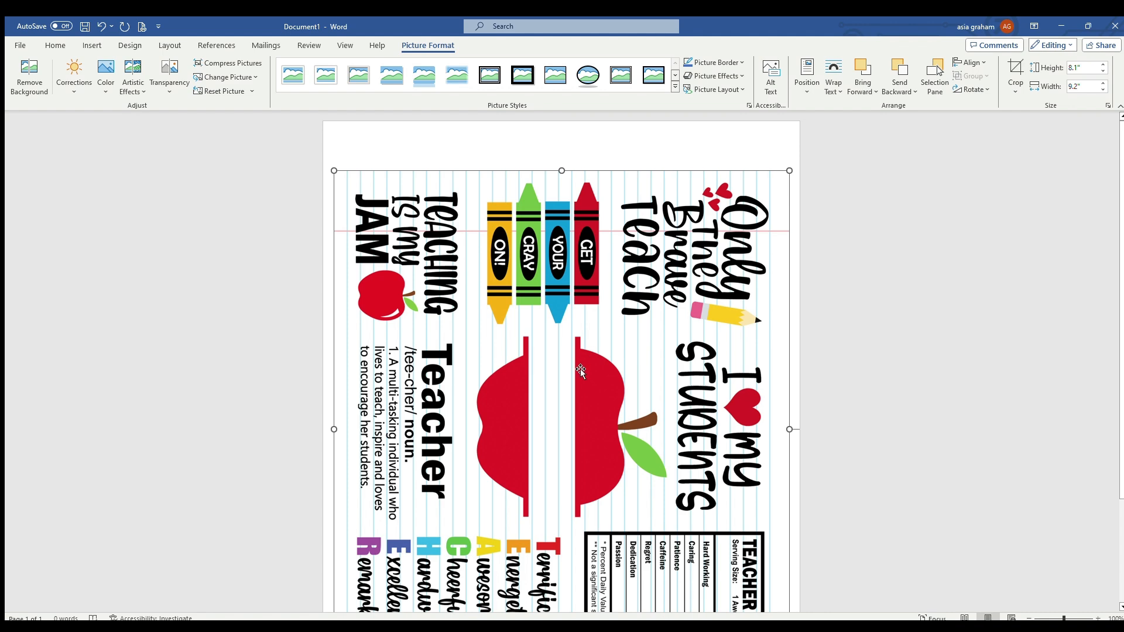
{"action": "scroll", "coordinate": [599, 355], "scroll_direction": "down", "scroll_amount": 5}
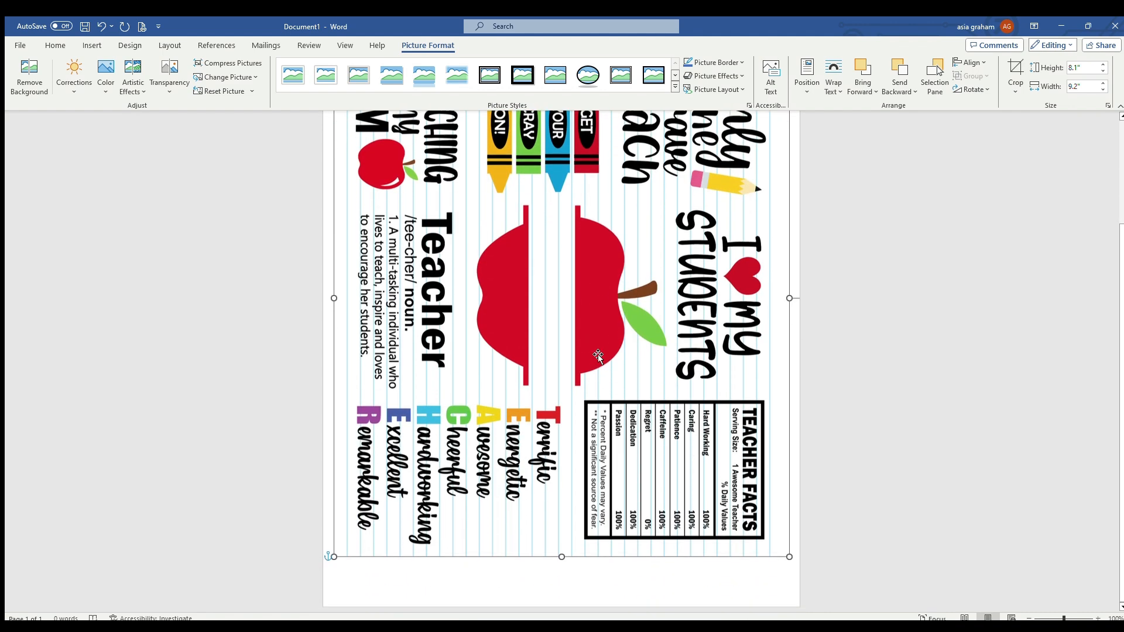
{"action": "scroll", "coordinate": [599, 355], "scroll_direction": "up", "scroll_amount": 4}
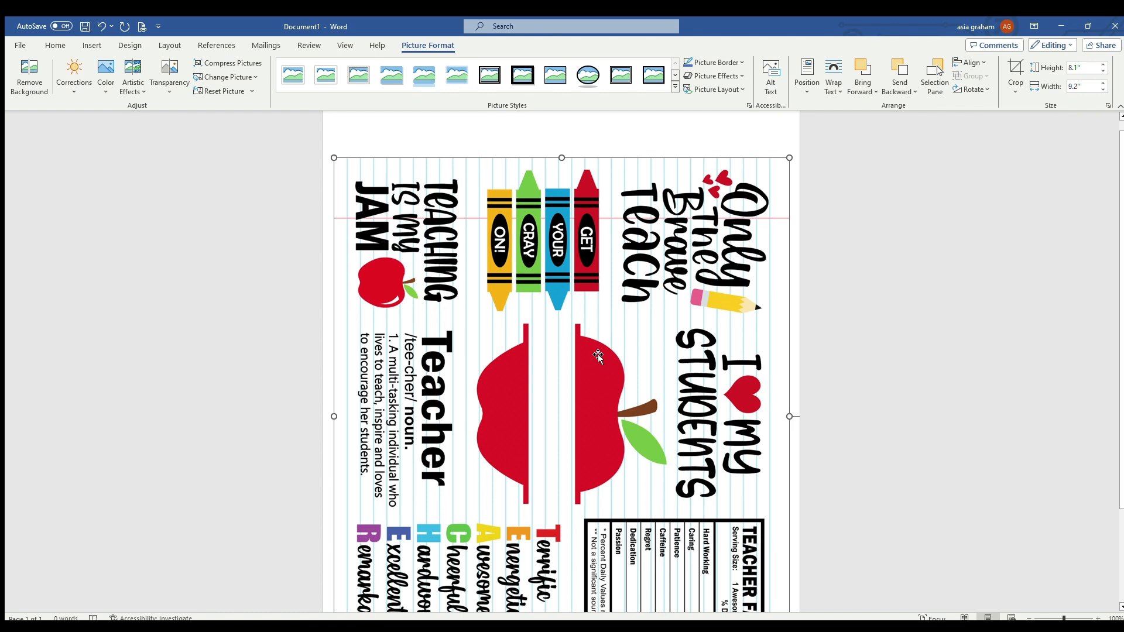
{"action": "scroll", "coordinate": [599, 355], "scroll_direction": "down", "scroll_amount": 4}
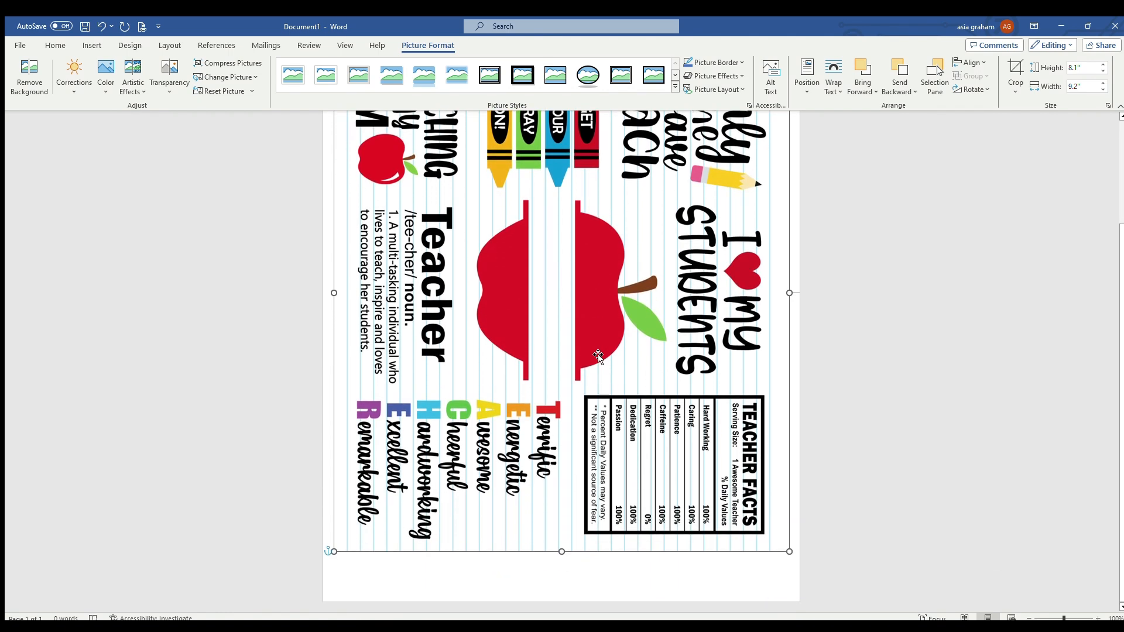
{"action": "scroll", "coordinate": [598, 355], "scroll_direction": "up", "scroll_amount": 4}
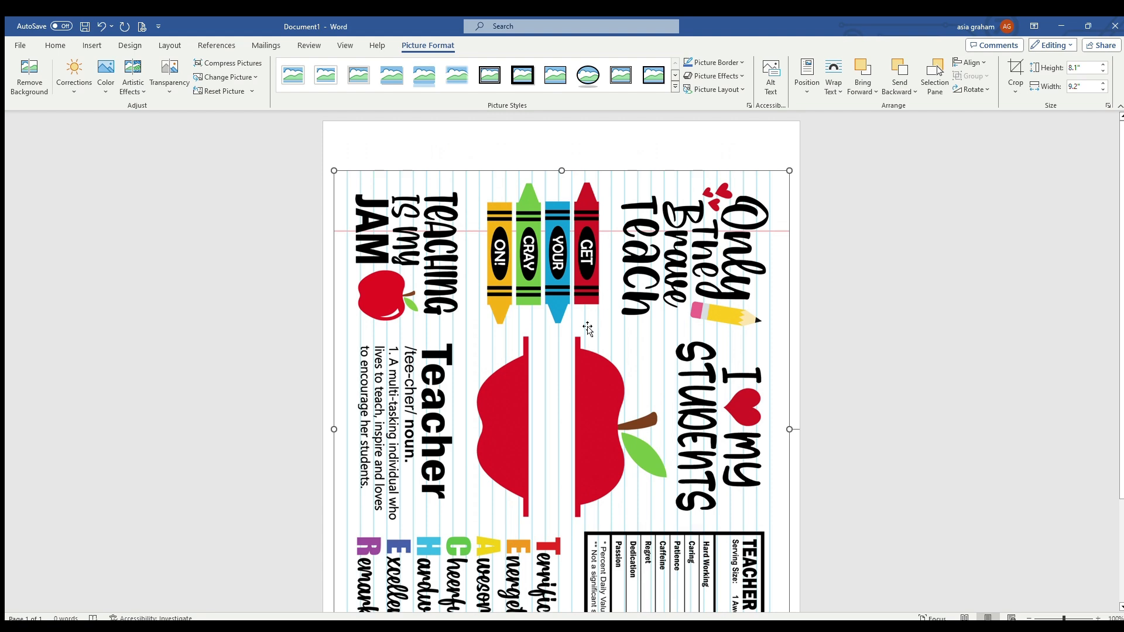
{"action": "scroll", "coordinate": [597, 351], "scroll_direction": "down", "scroll_amount": 5}
{"action": "scroll", "coordinate": [589, 331], "scroll_direction": "up", "scroll_amount": 4}
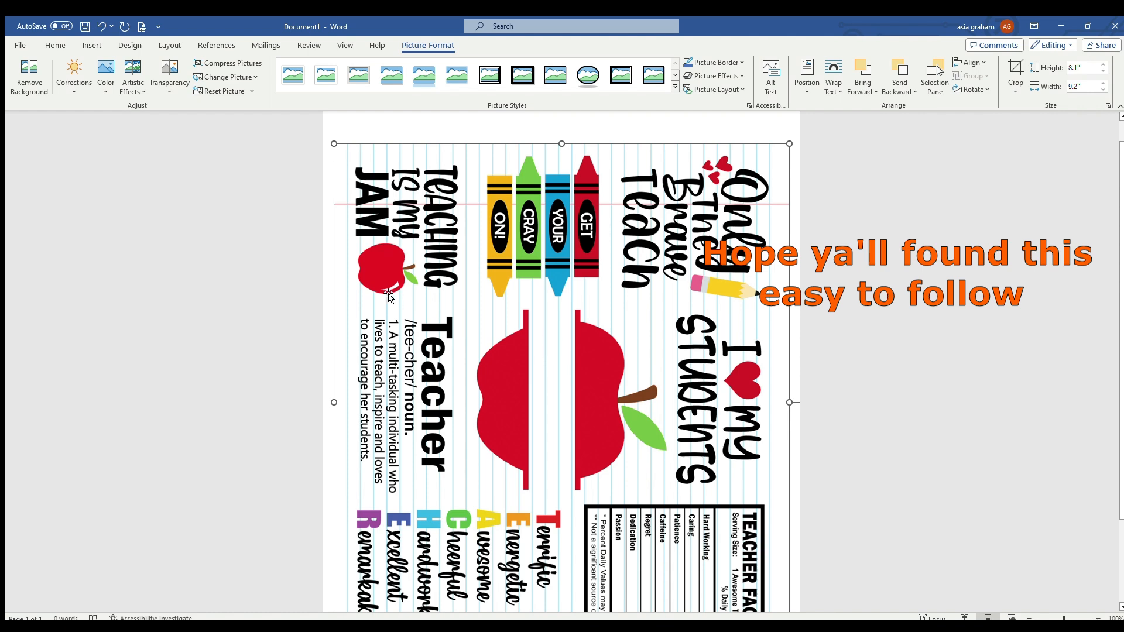
Step: Delete the teacher graphic from the document
{"action": "key", "text": "Delete"}
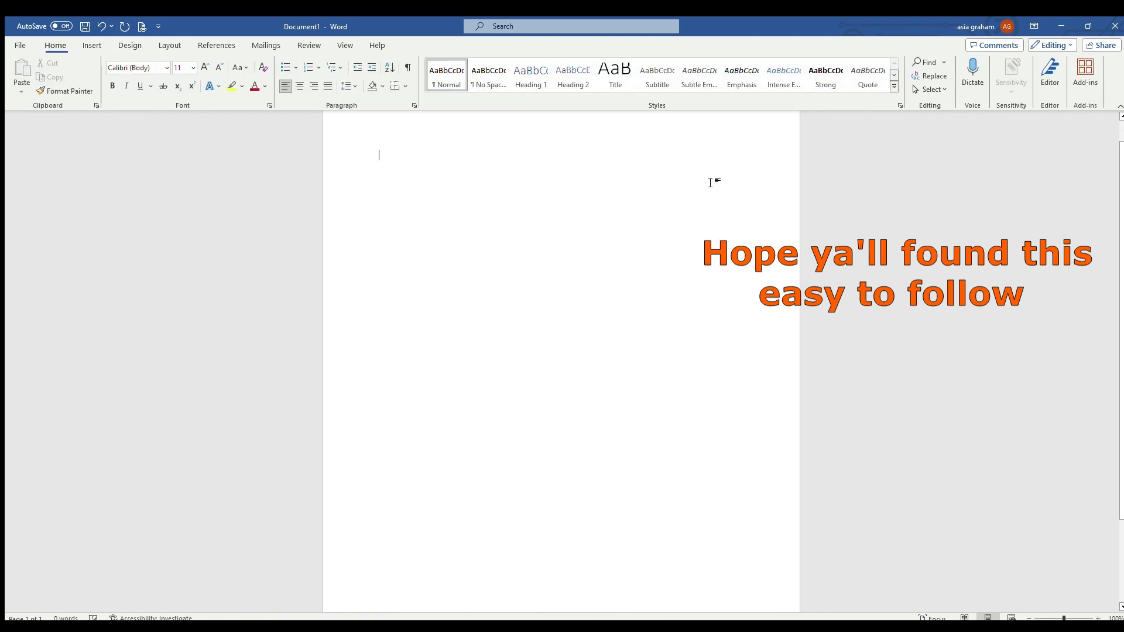
{"action": "left_click", "coordinate": [81, 47]}
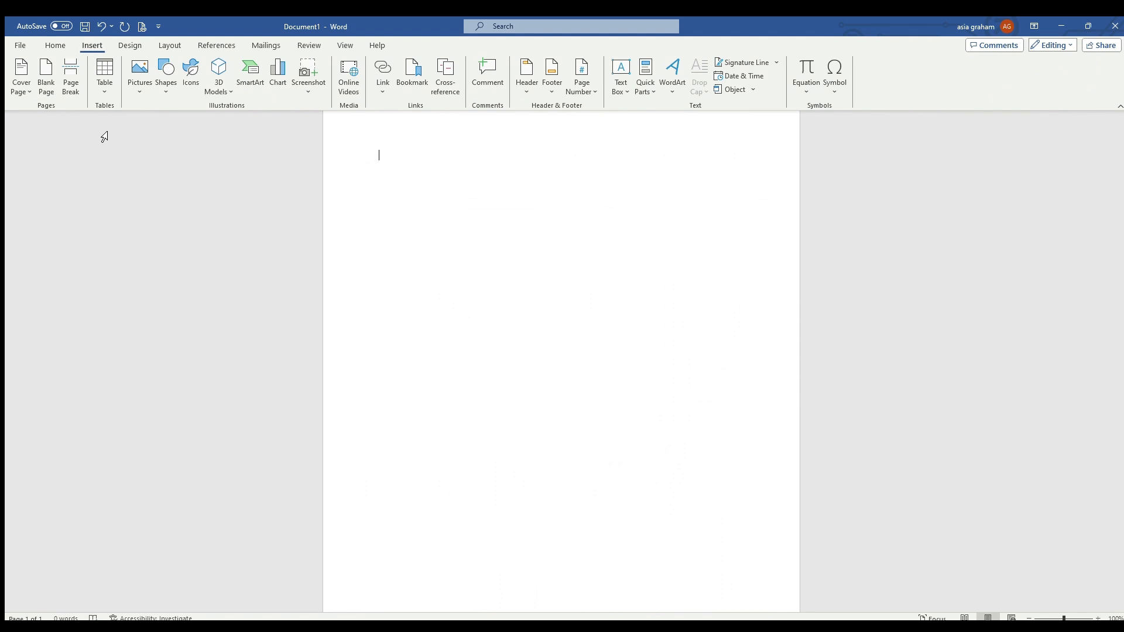